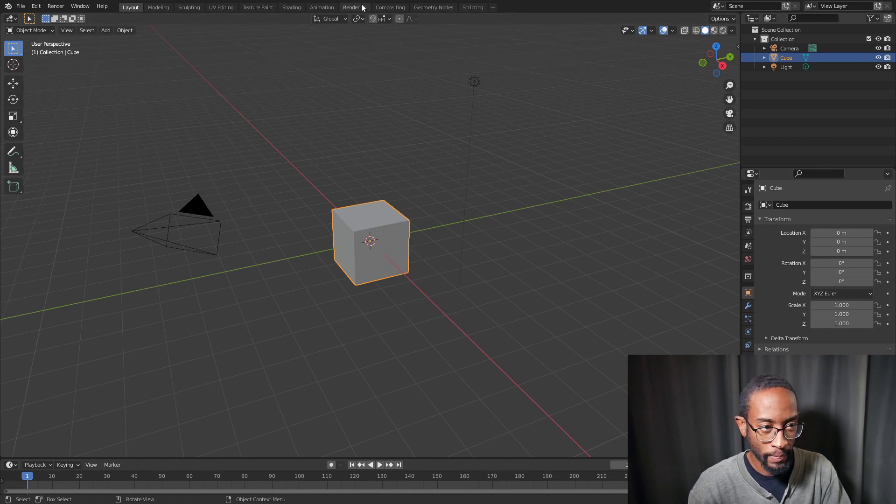
Step: Deselect the cube in the Layout workspace's 3D Viewport with Alt+A
key(alt+a)
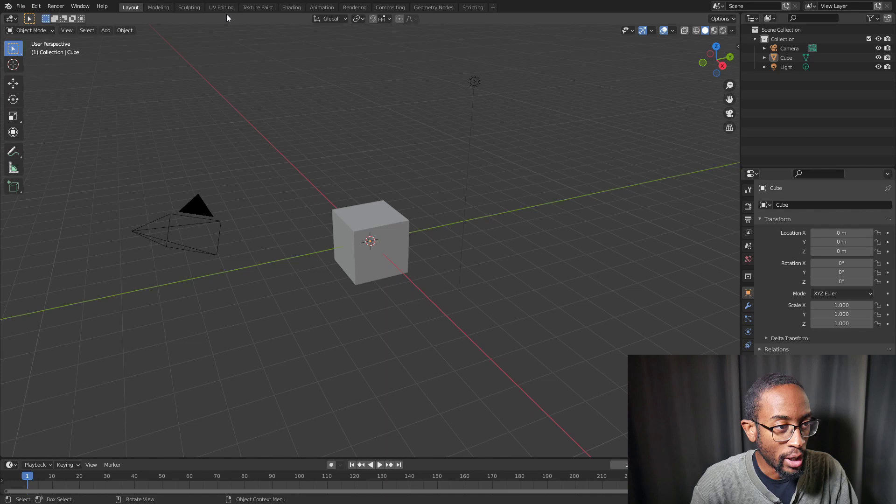
Step: Orbit the cube in the Sculpting and Texture Paint workspaces, then switch to Animation
click(183, 11)
middle_drag(354, 262, 321, 202)
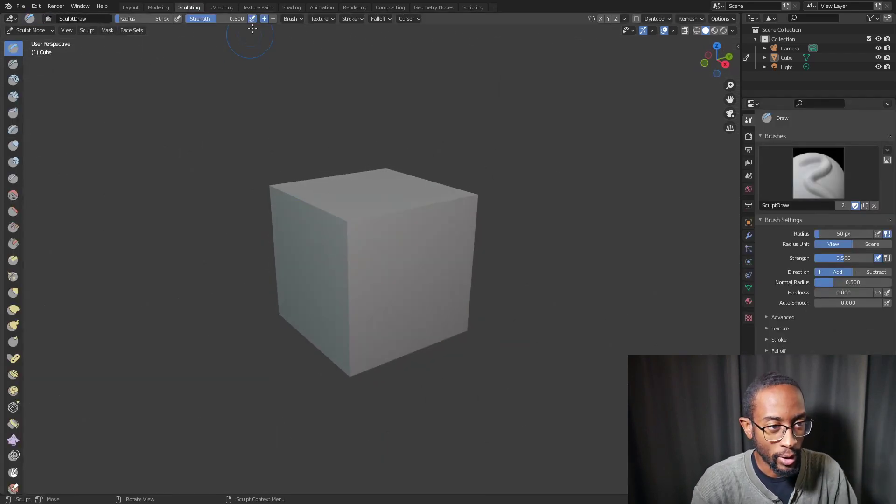
click(262, 8)
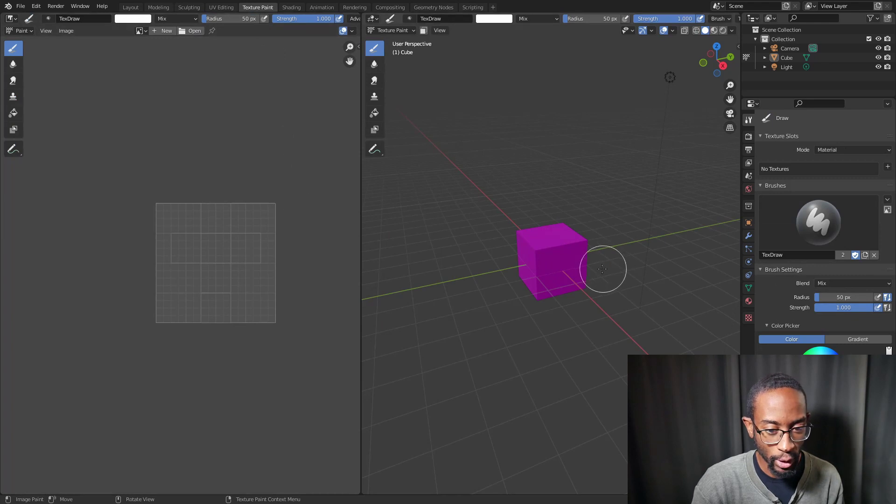
middle_drag(603, 266, 560, 280)
click(321, 7)
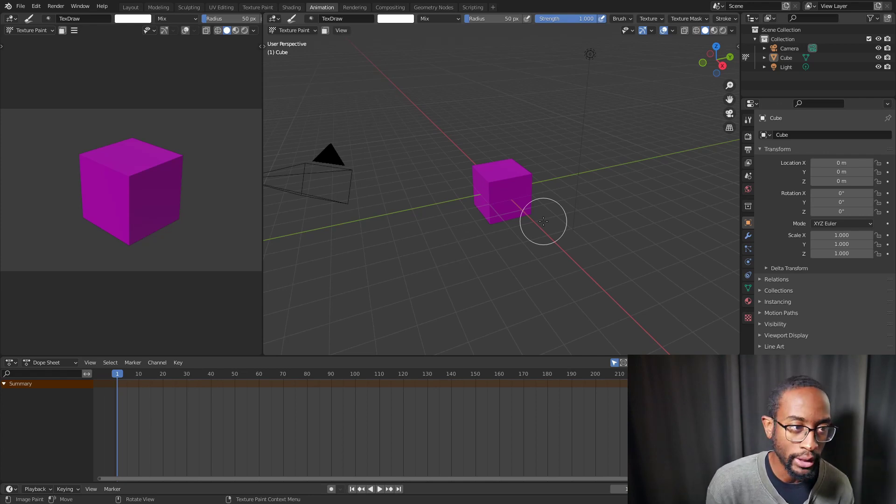
Step: In Modeling, test-move the cube and slide a vertex, then undo the edits
click(159, 8)
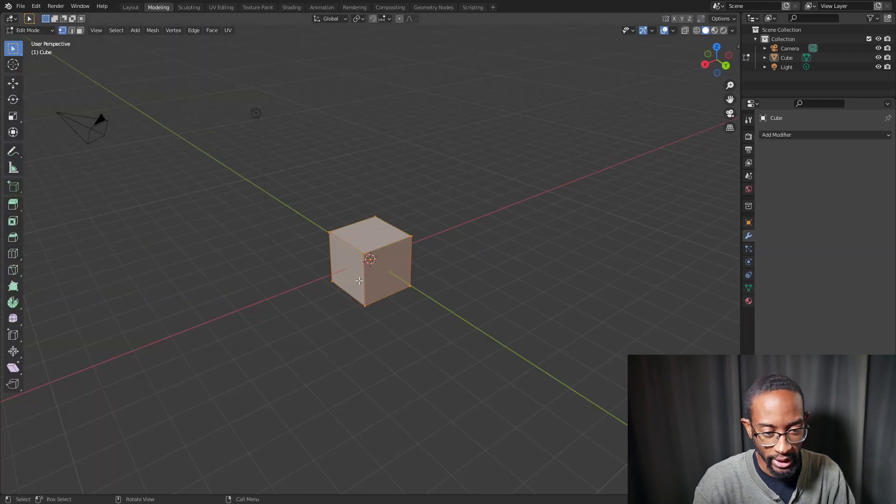
middle_drag(262, 254, 326, 286)
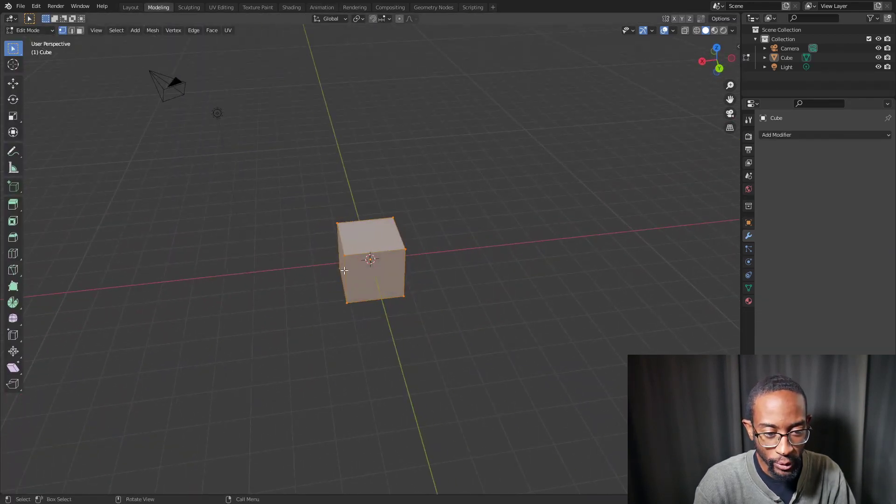
key(g)
click(298, 243)
click(299, 243)
key(shift+v)
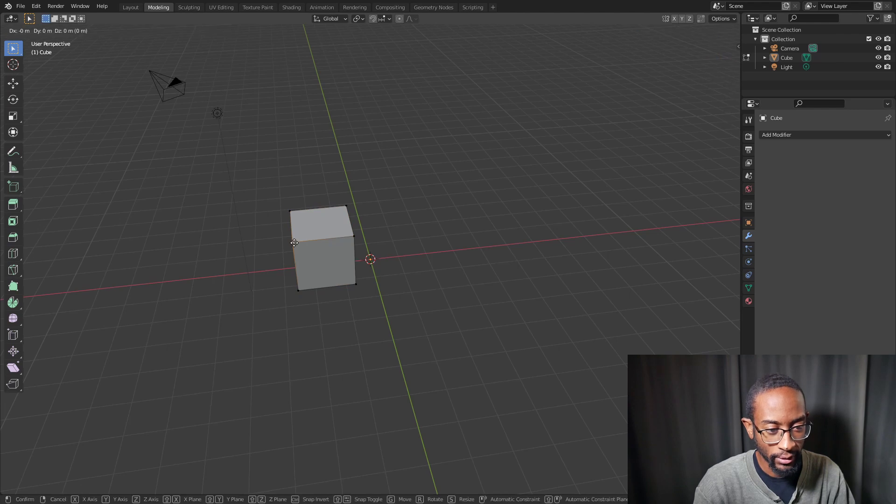
key(Escape)
key(ctrl+z)
key(ctrl+z)
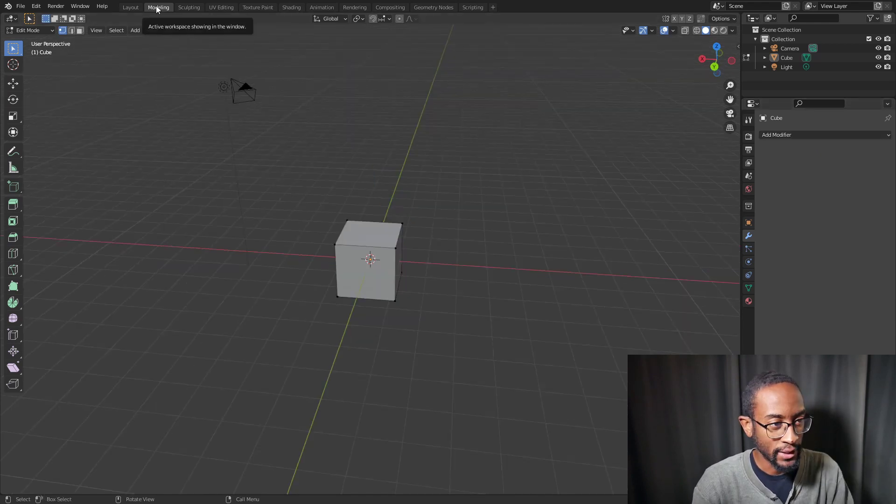
Step: Duplicate the Modeling workspace as Modeling.001, then delete that copy
right_click(155, 8)
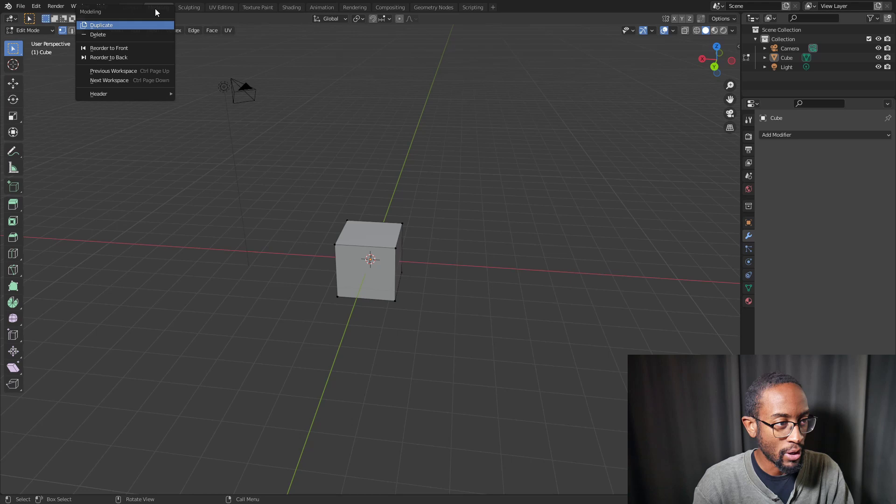
click(114, 26)
right_click(202, 9)
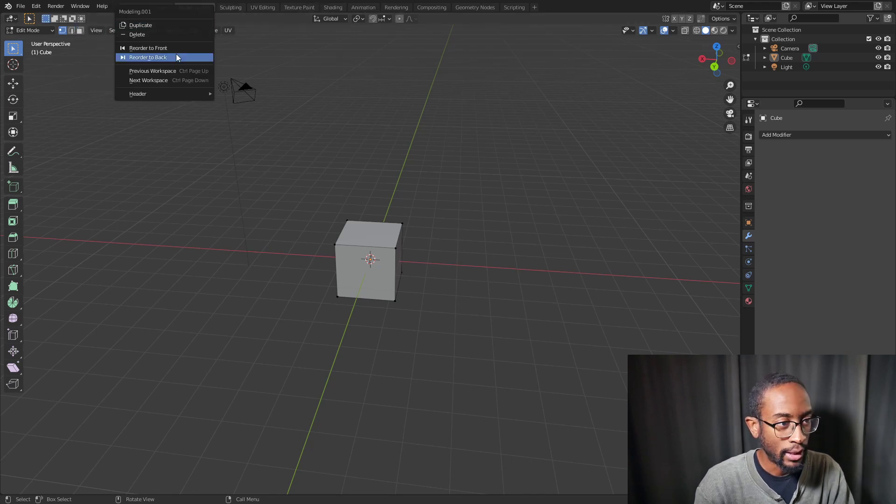
click(155, 34)
Step: Reorder Modeling to the front, then the back, then the front of the workspace list
right_click(153, 6)
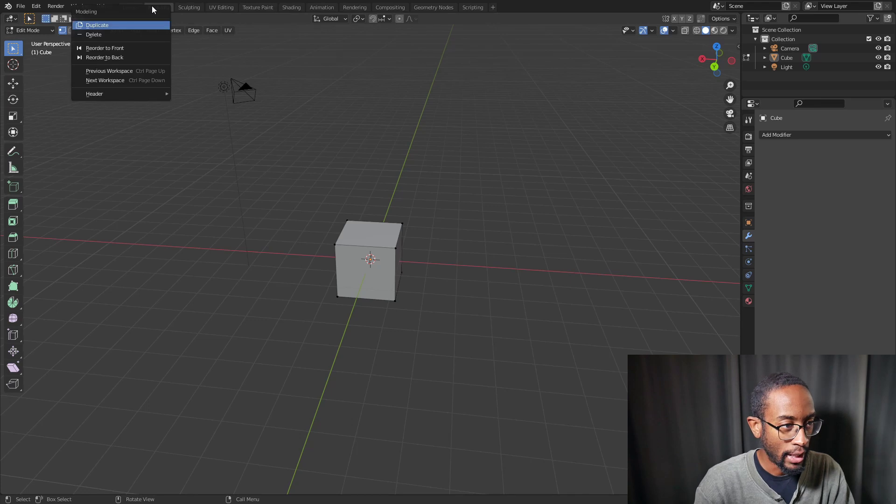
click(113, 49)
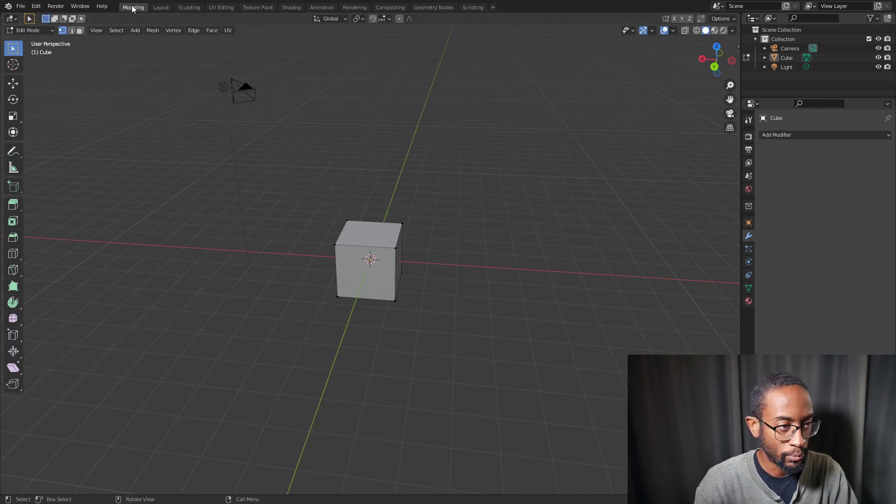
right_click(132, 5)
click(111, 56)
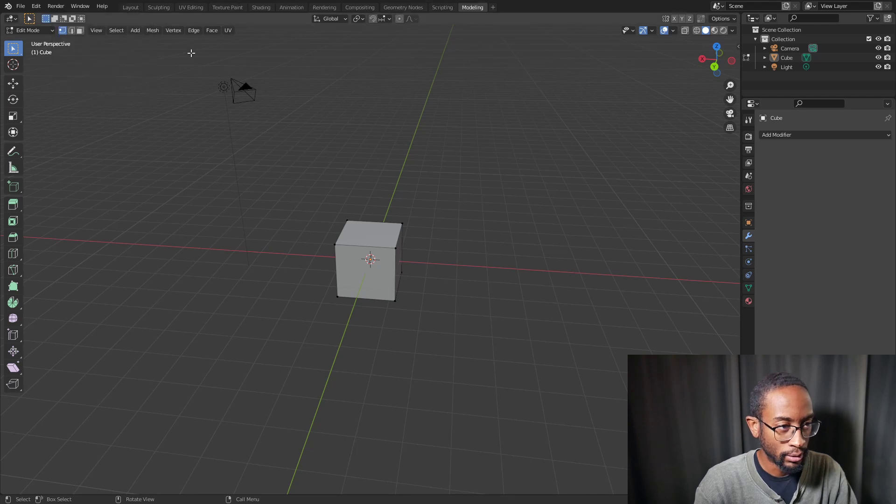
right_click(486, 7)
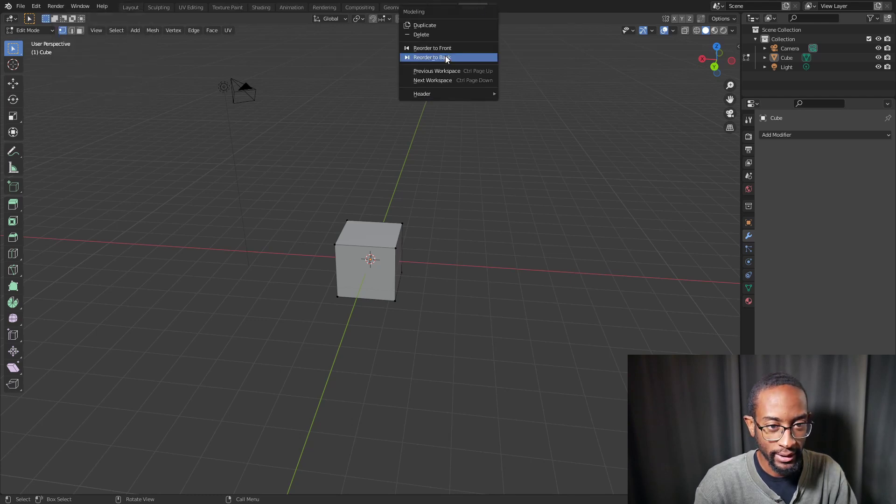
click(443, 49)
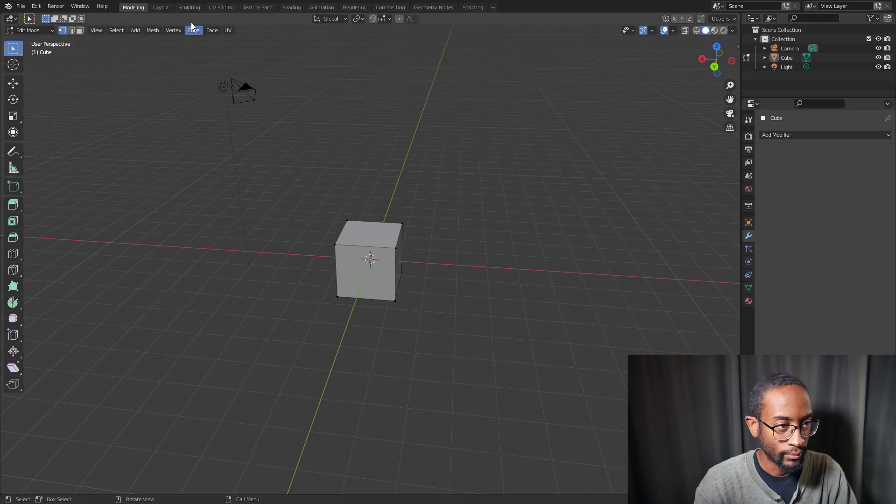
Step: Go back through previous workspaces, Scripting and then Geometry Nodes
right_click(142, 9)
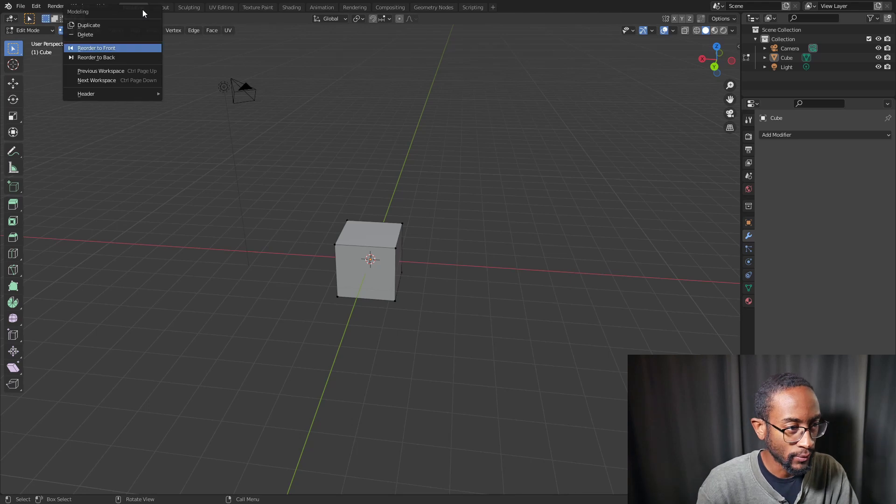
click(99, 71)
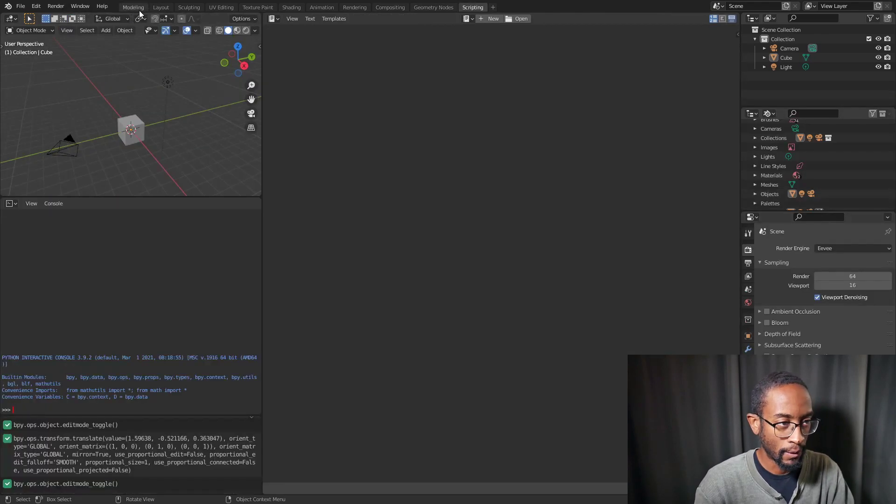
right_click(470, 10)
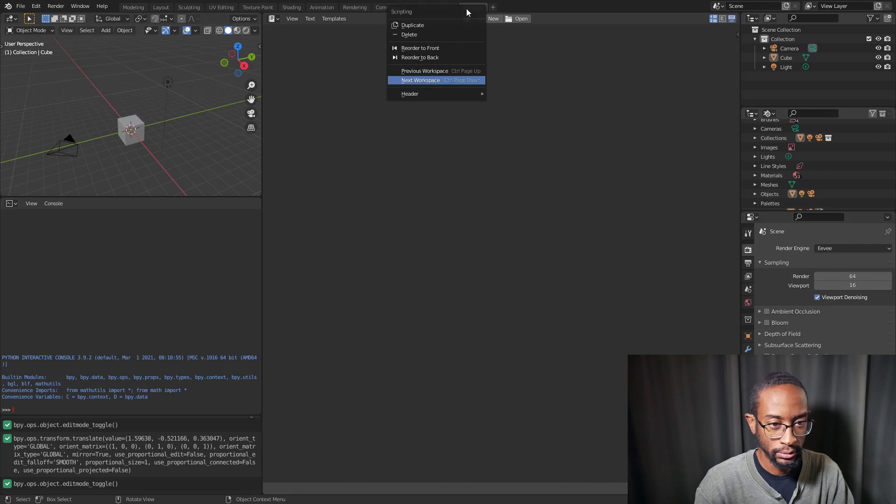
click(422, 72)
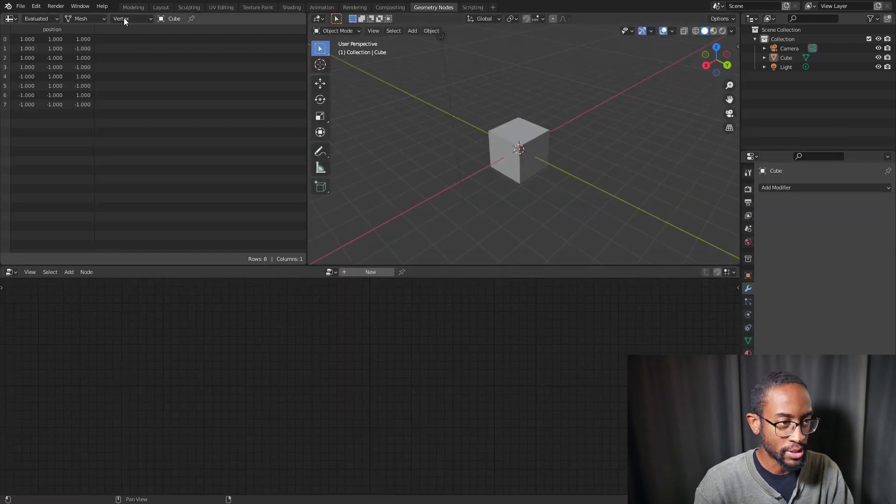
click(130, 7)
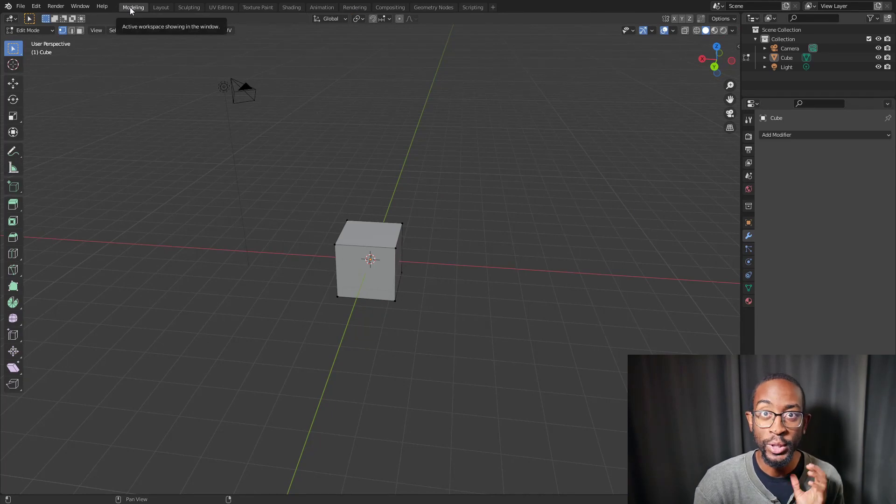
click(161, 7)
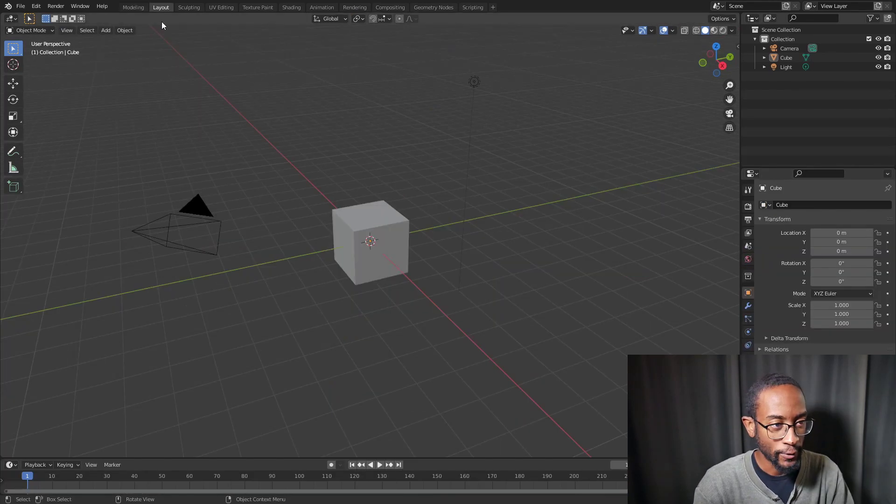
click(189, 7)
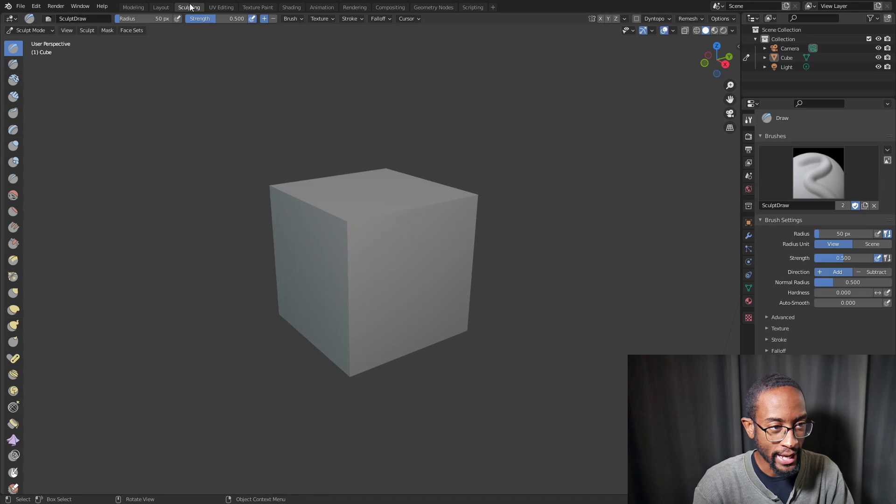
click(220, 8)
click(252, 7)
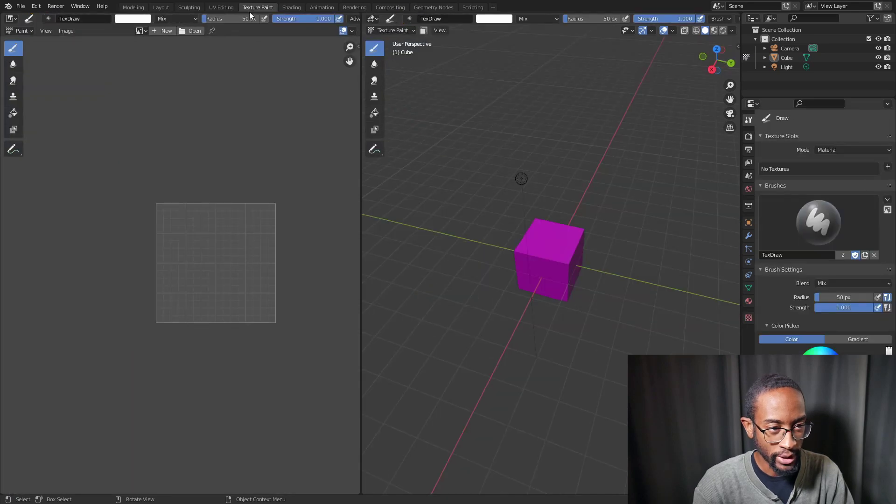
click(217, 8)
click(191, 8)
click(168, 8)
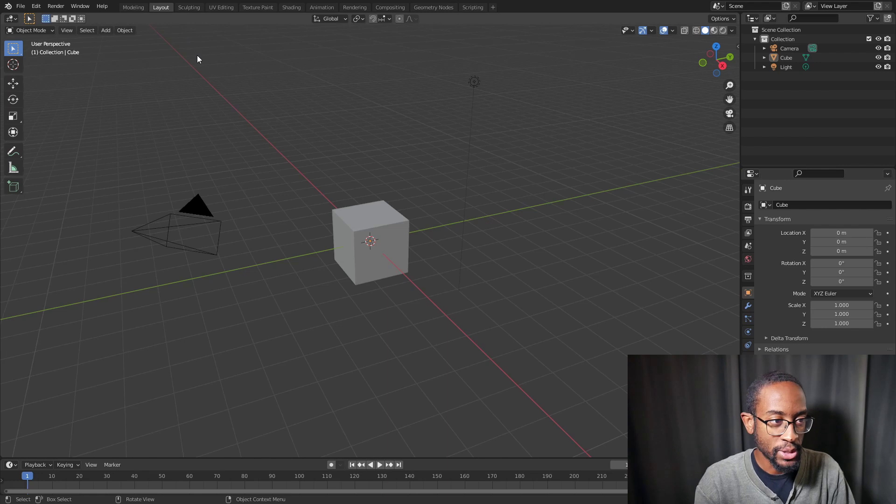
Step: Add a new workspace from the Video Editing > Video Editing template and open it
click(493, 8)
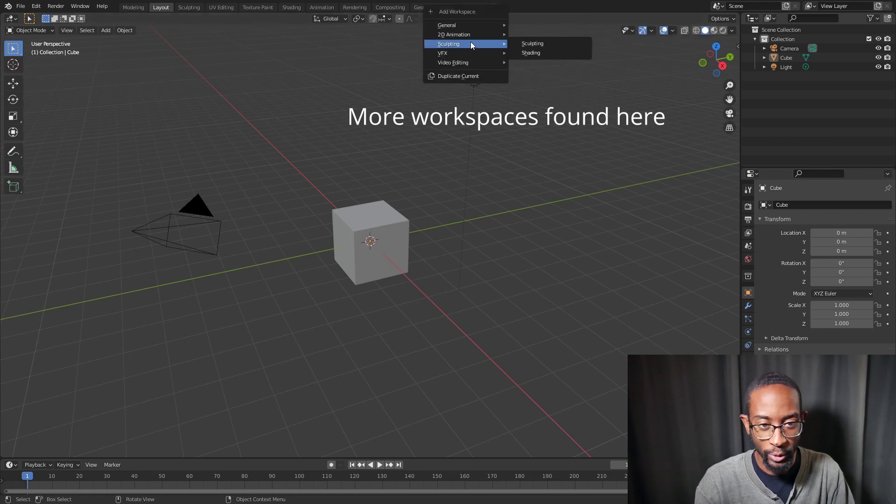
mouse_move(478, 26)
mouse_move(467, 57)
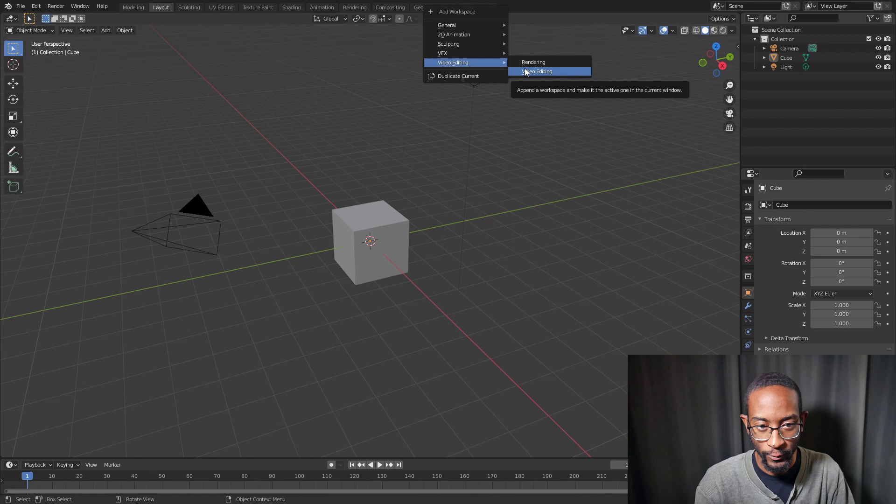
click(525, 70)
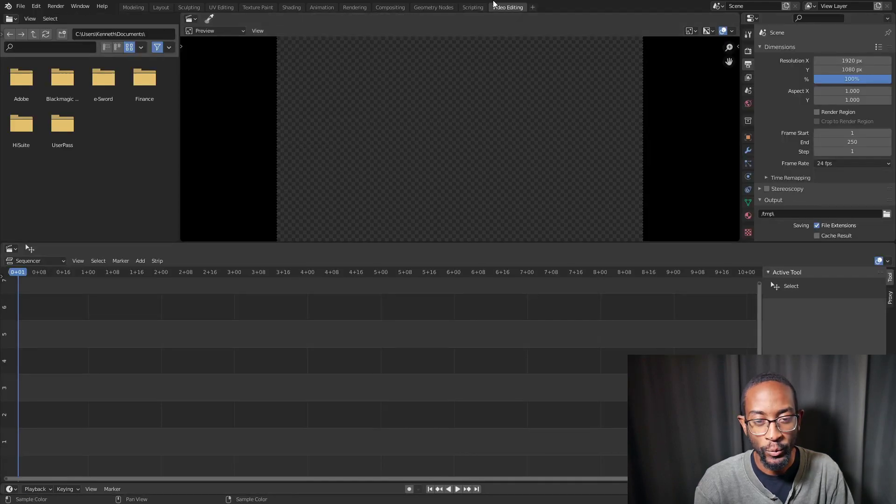
click(532, 7)
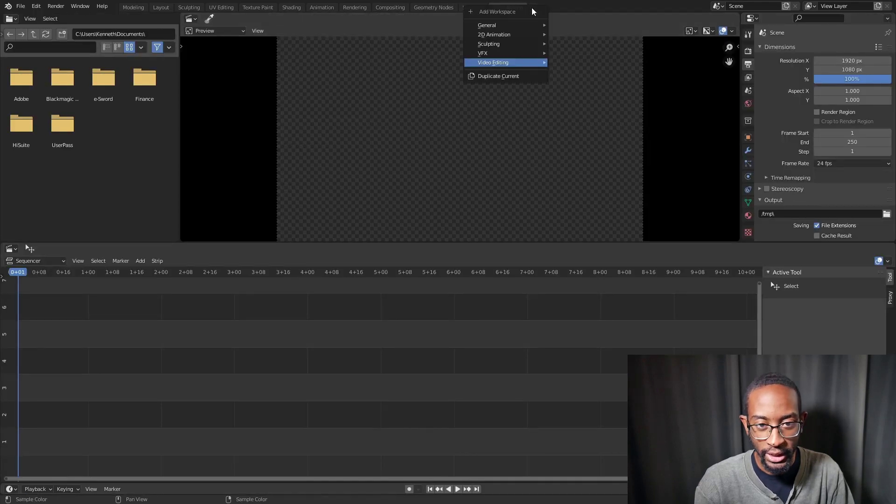
Step: Duplicate the current Video Editing workspace and rename the copy 'VE 02'
click(497, 76)
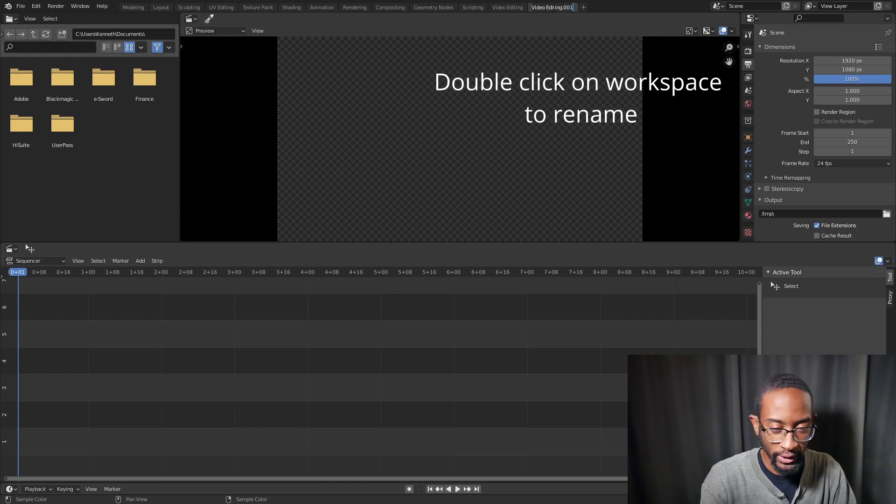
double_click(555, 8)
text(VE 02)
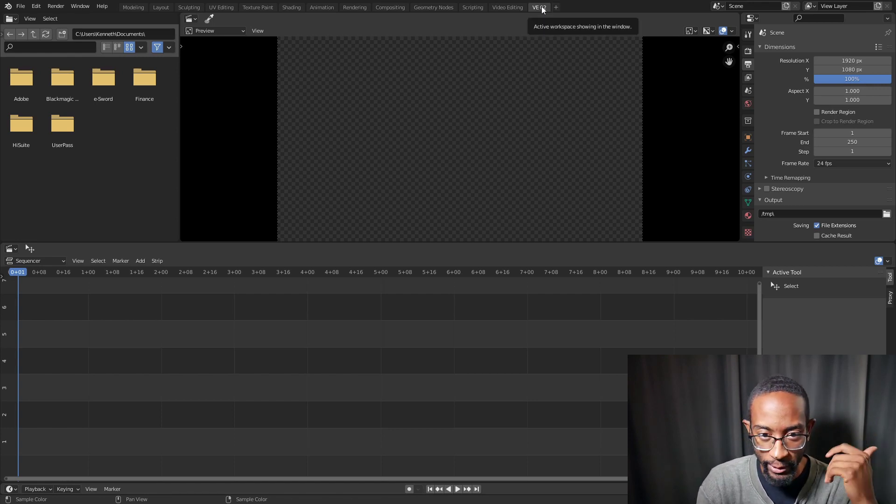
right_click(541, 7)
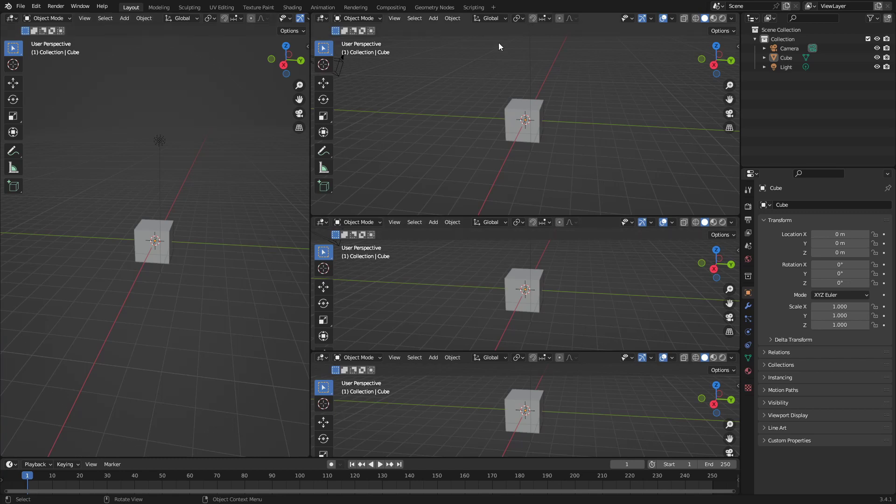
Step: Add a fresh General > Layout workspace, Layout.001, and orbit around the cube
click(494, 8)
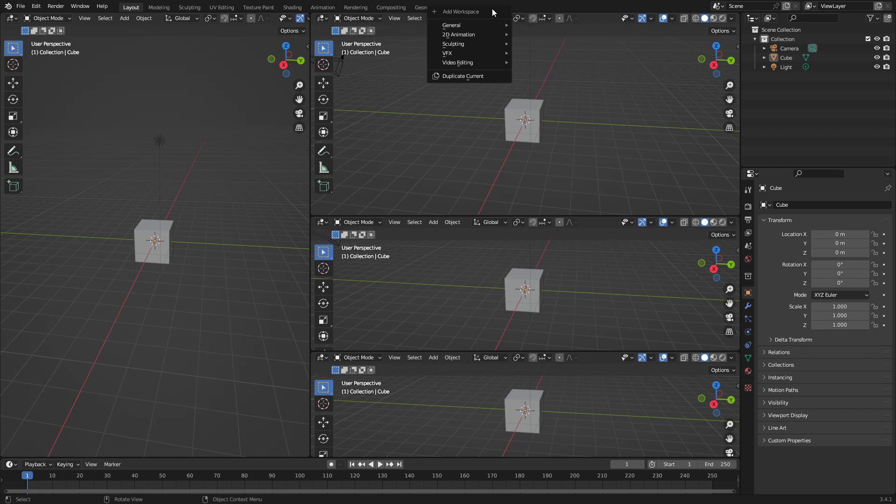
mouse_move(478, 24)
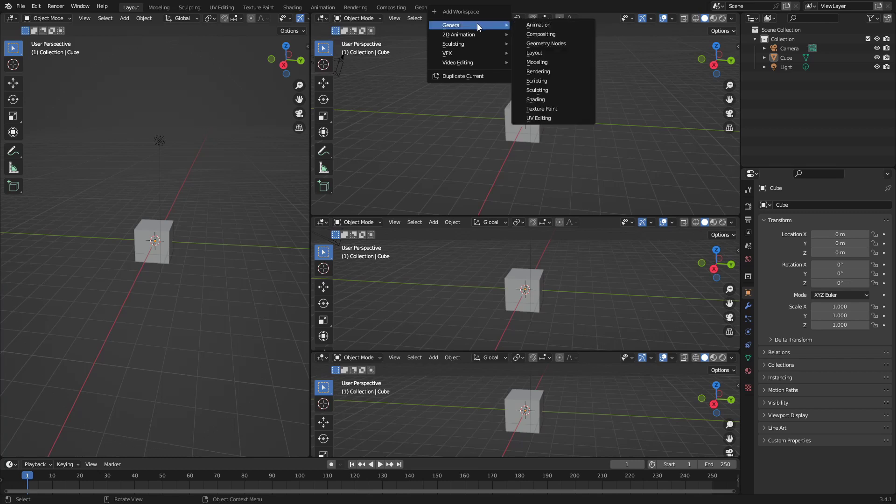
click(533, 53)
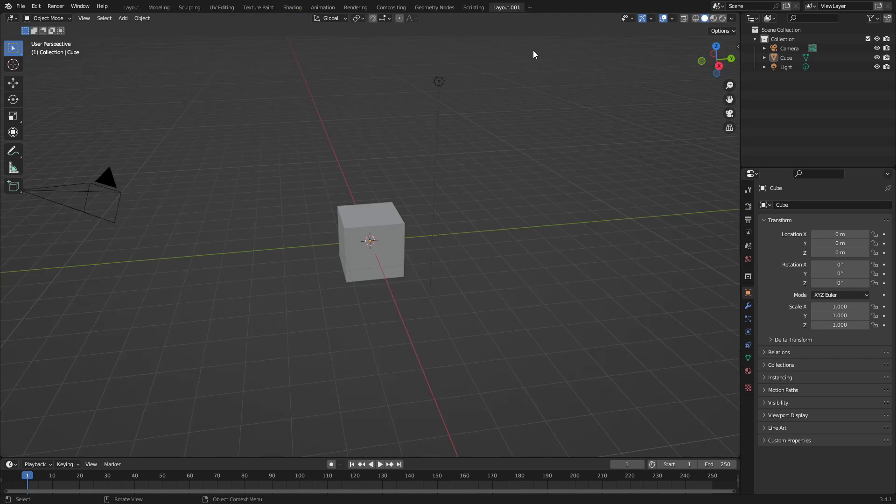
mouse_move(351, 242)
middle_down()
mouse_move(329, 244)
mouse_move(366, 253)
mouse_move(342, 242)
middle_up()
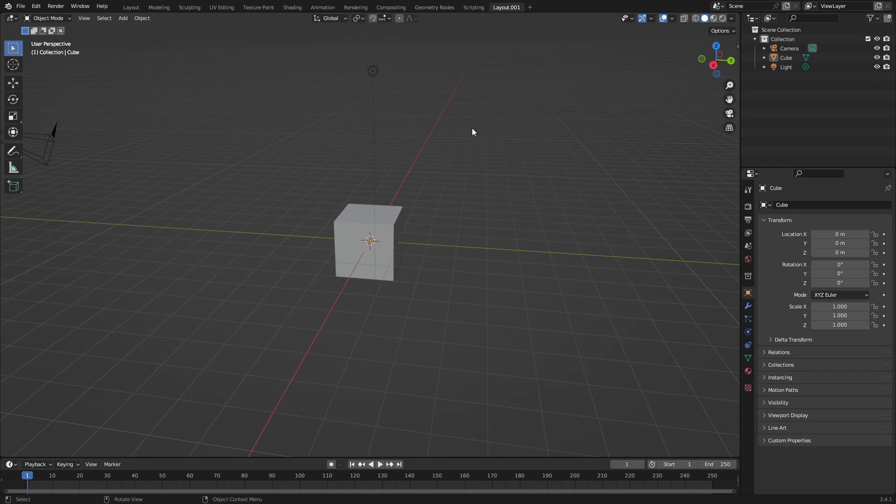
Step: Delete the customized four-viewport Layout workspace
click(133, 8)
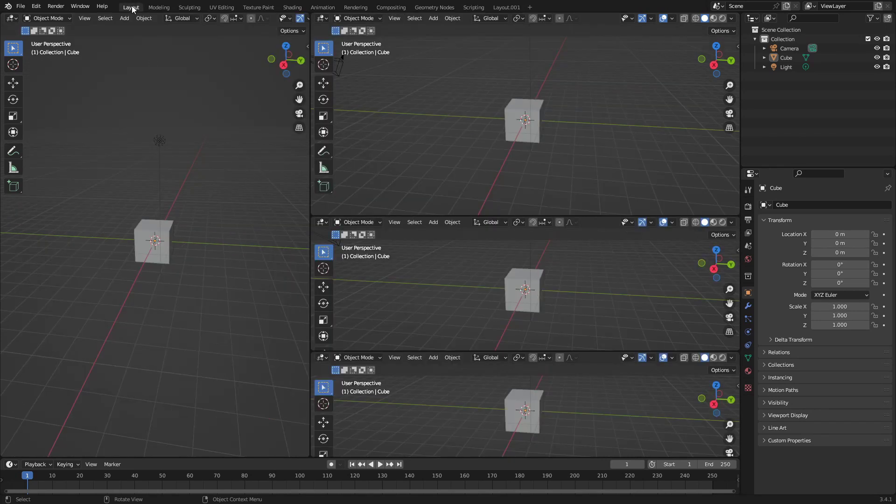
right_click(132, 9)
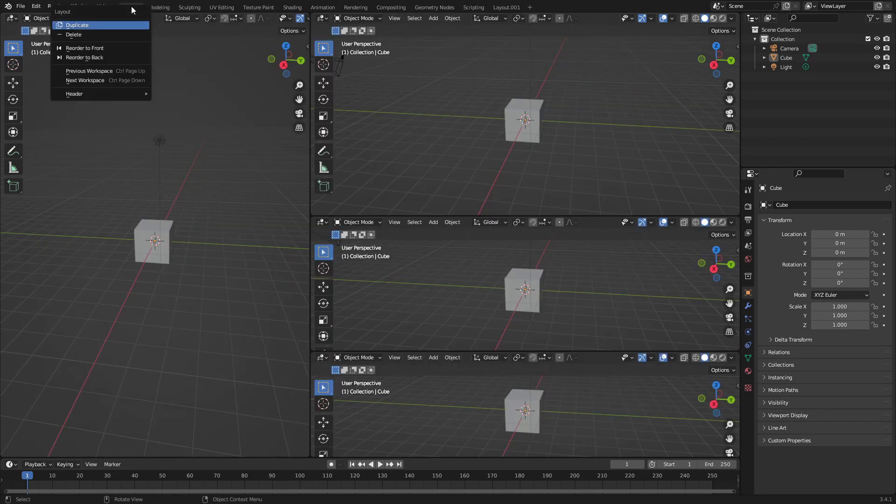
click(96, 31)
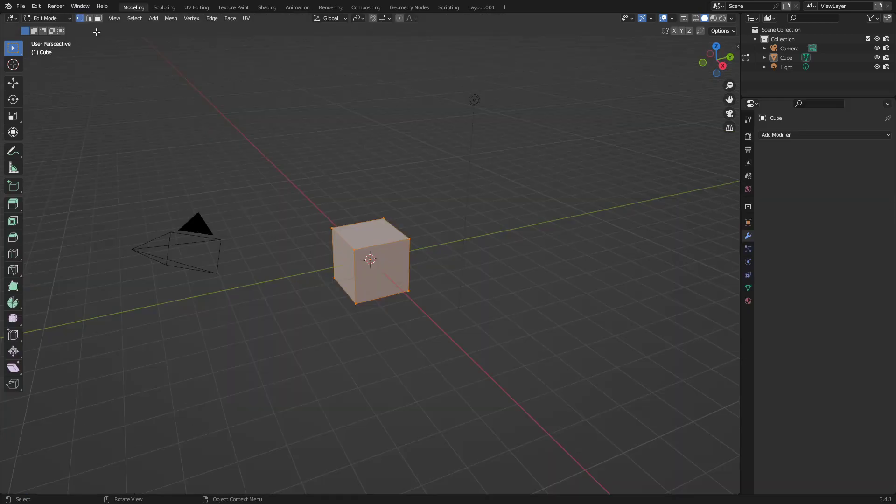
Step: Rename Layout.001 to Layout by removing the 001 suffix
click(480, 7)
double_click(481, 8)
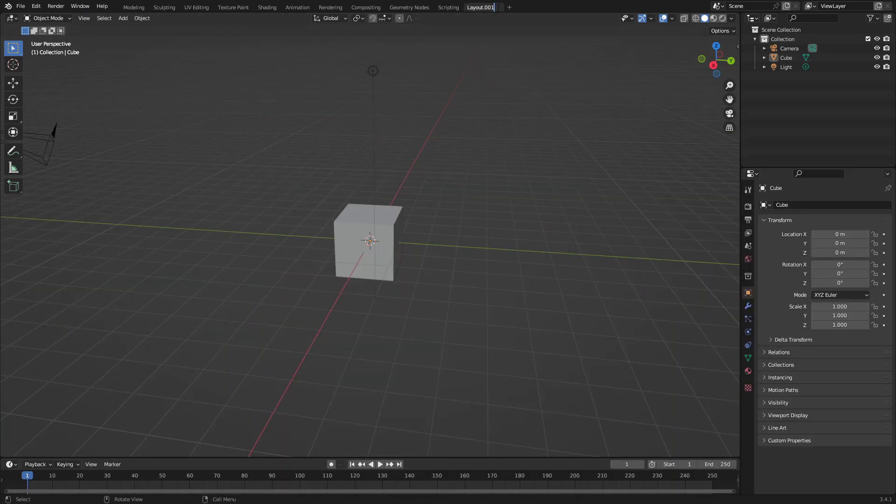
key(BackSpace)
key(BackSpace)
key(BackSpace)
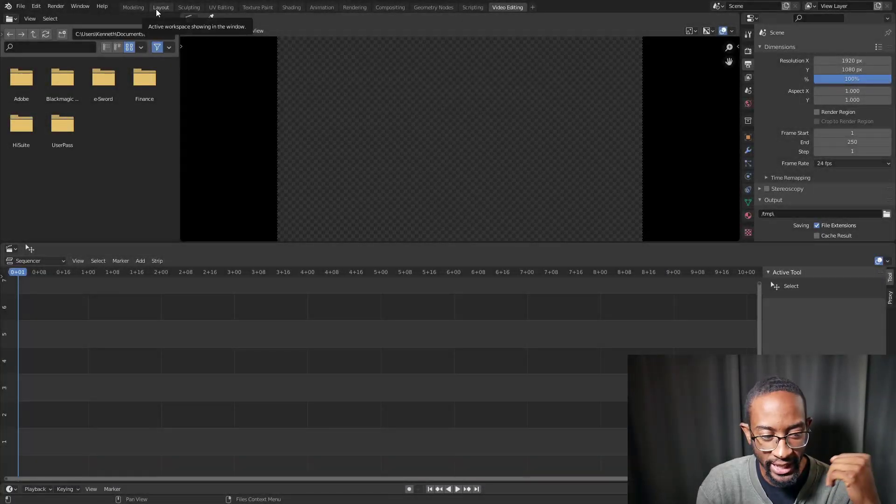
Step: Return to the renamed single-viewport Layout workspace
click(159, 8)
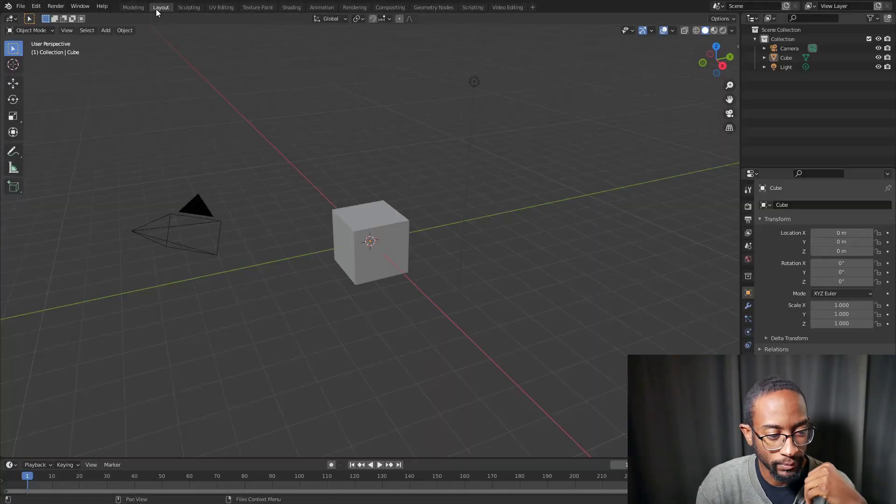
Step: Split the 3D viewport vertically, make the right half a Drivers editor, and widen the 3D view
right_click(739, 151)
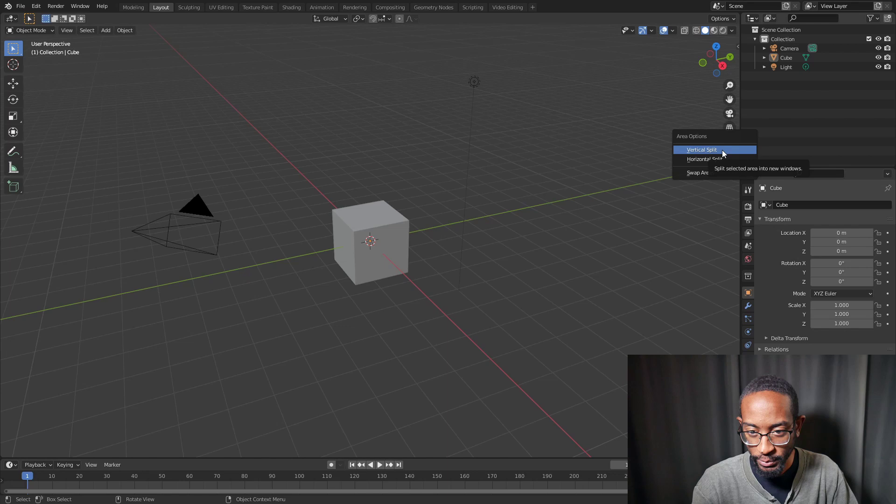
click(722, 149)
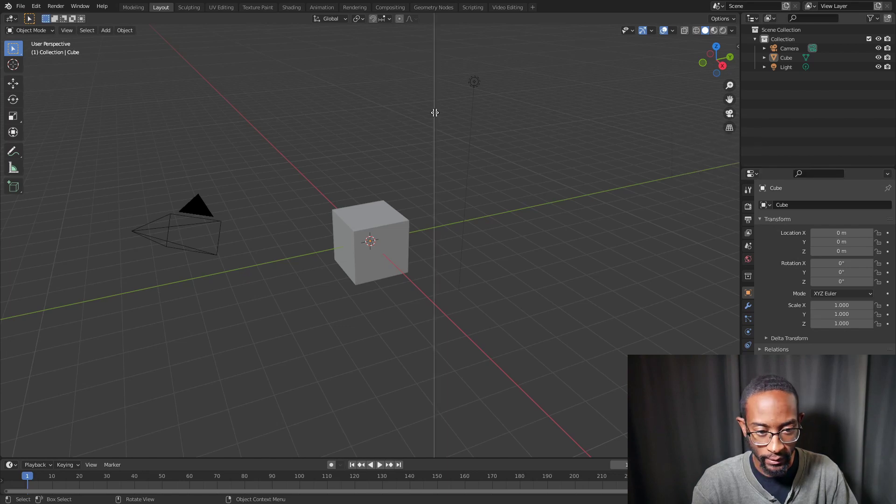
click(395, 159)
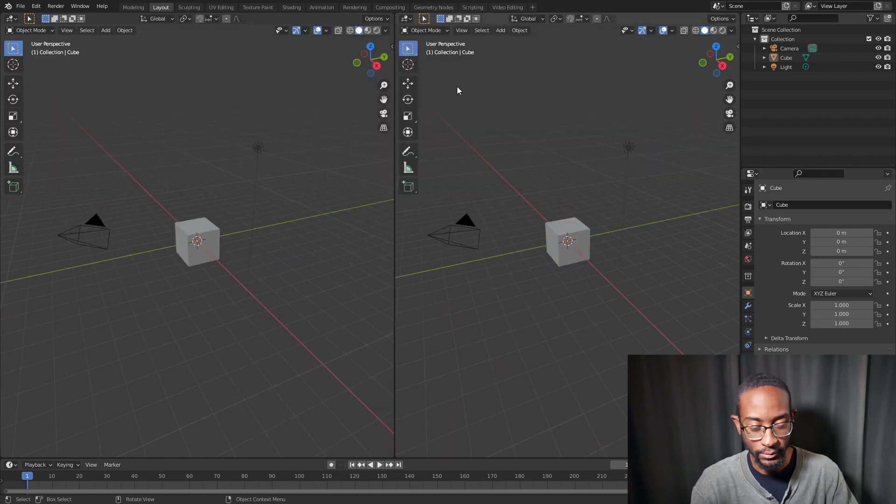
click(409, 18)
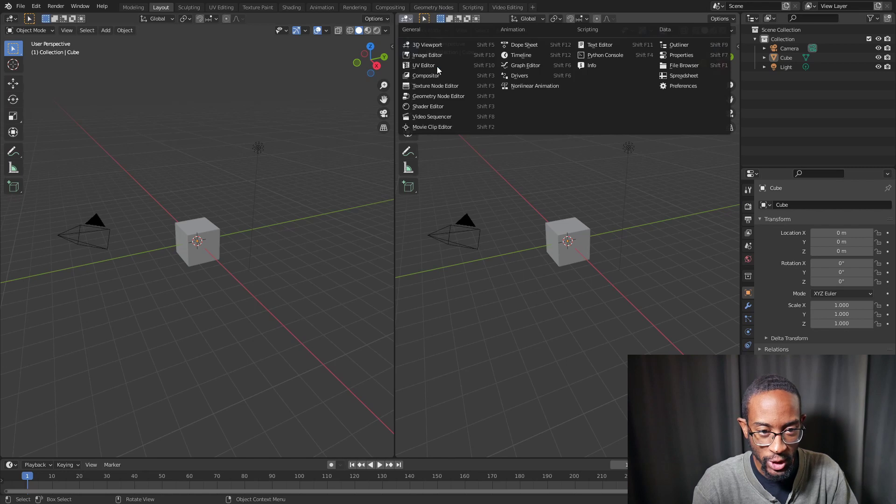
click(525, 76)
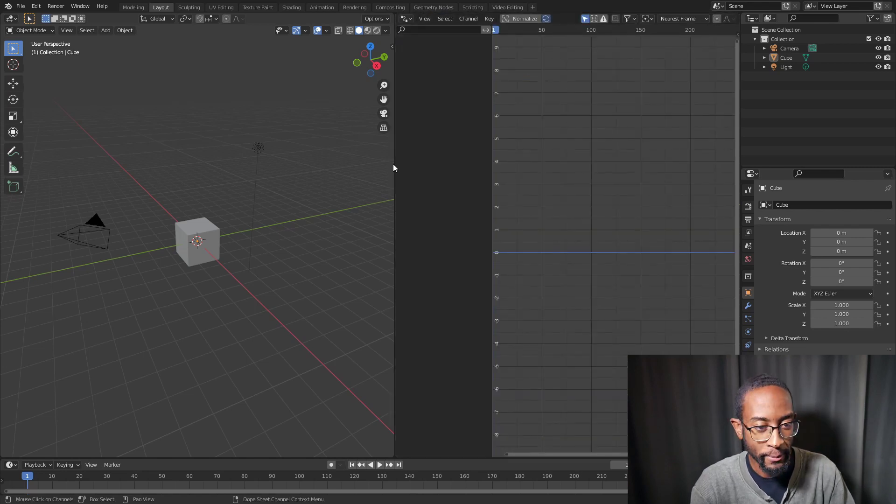
drag(394, 163, 425, 160)
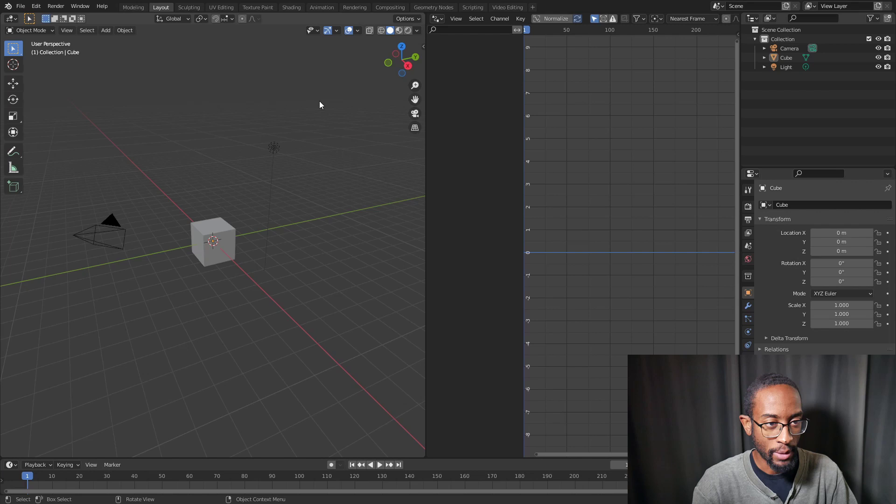
Step: In the Animation workspace, widen the camera view and turn it into a Drivers editor beside the 3D viewport
click(322, 7)
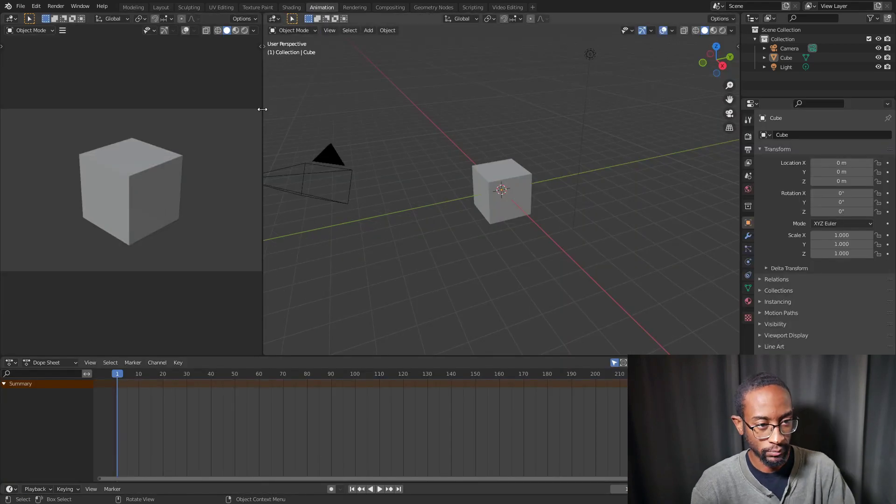
drag(262, 104, 369, 125)
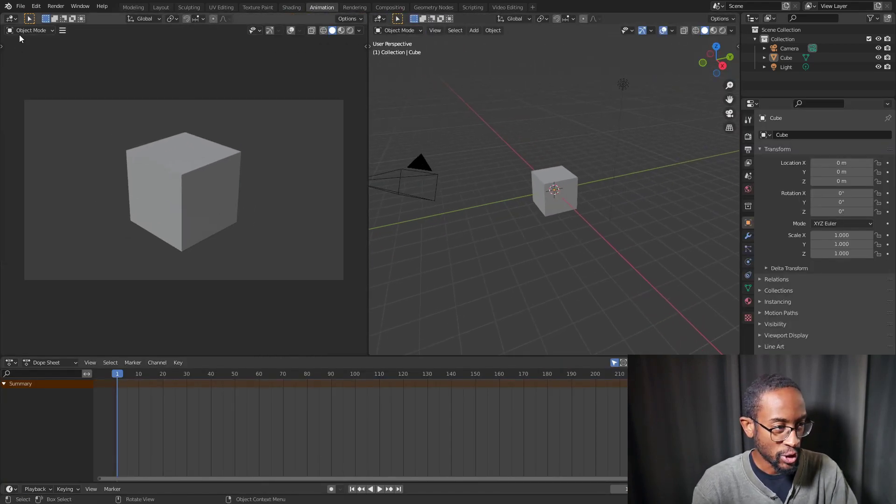
click(12, 19)
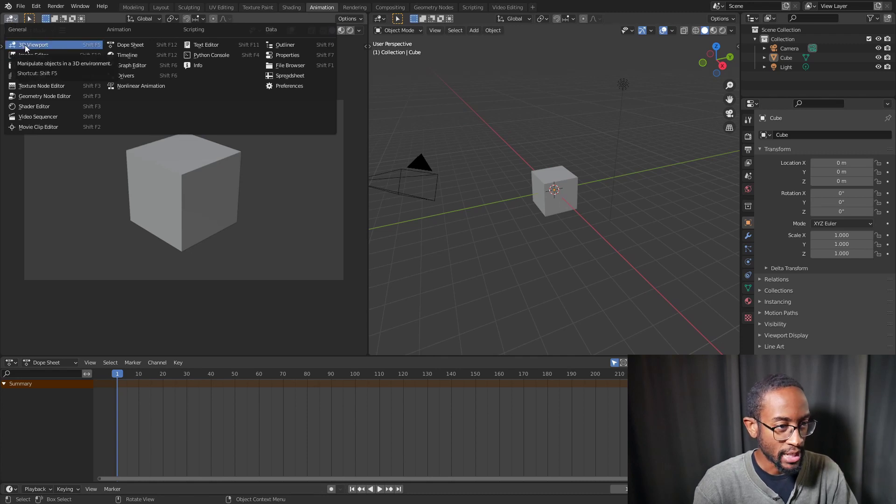
click(139, 67)
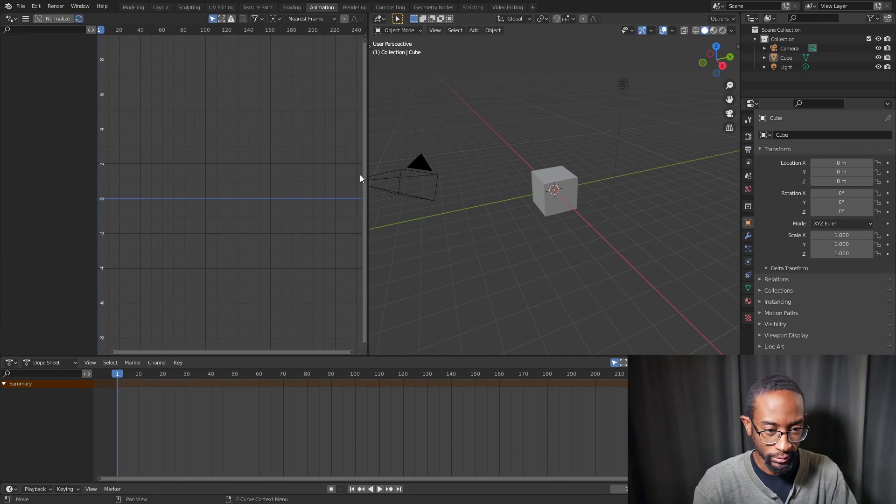
drag(366, 176, 396, 170)
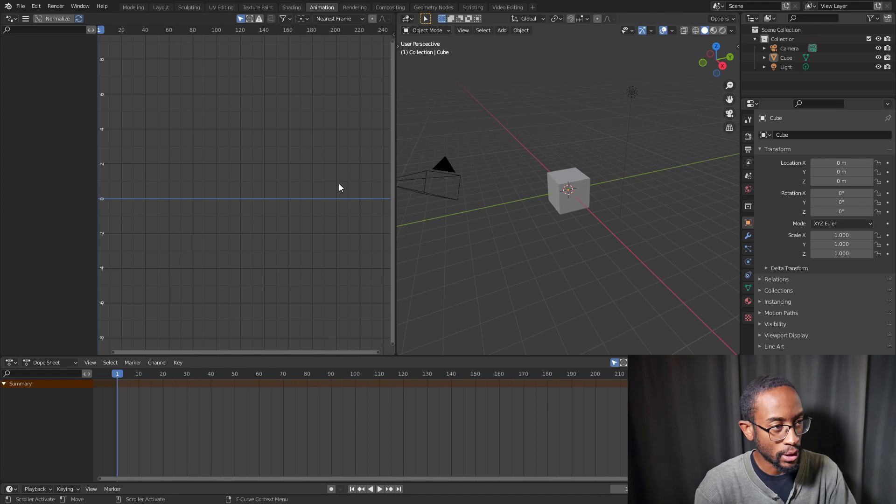
click(21, 6)
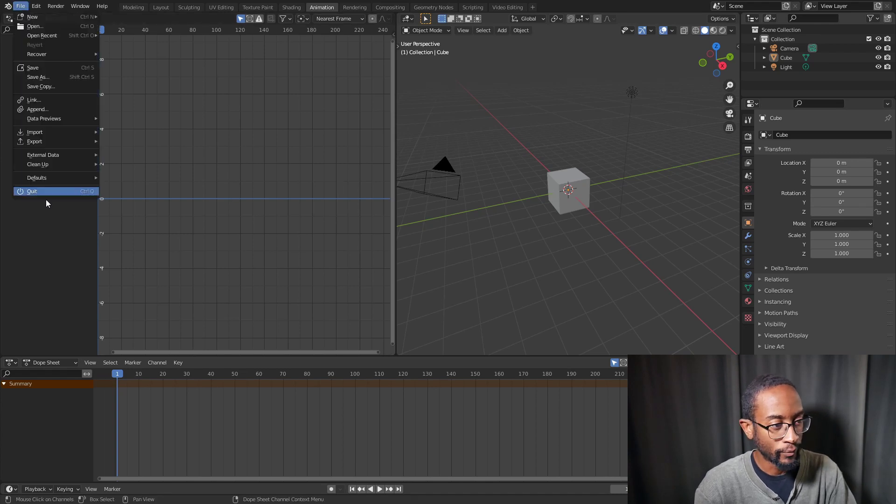
mouse_move(44, 181)
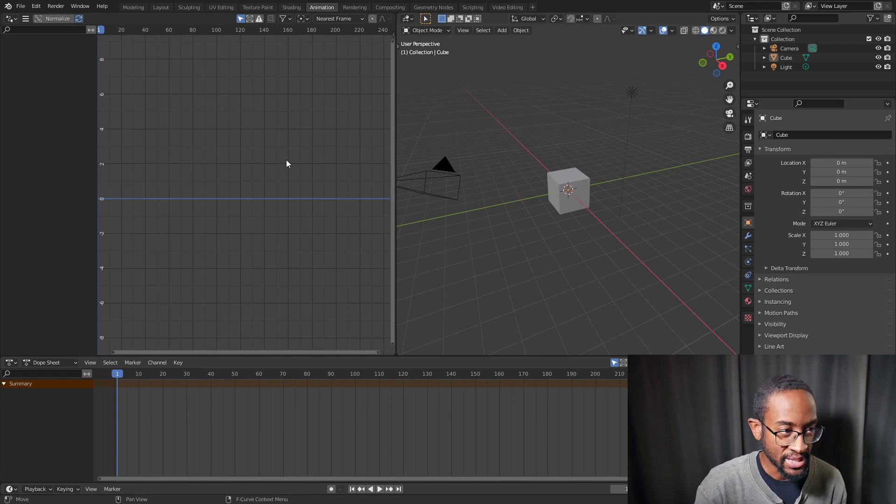
click(19, 10)
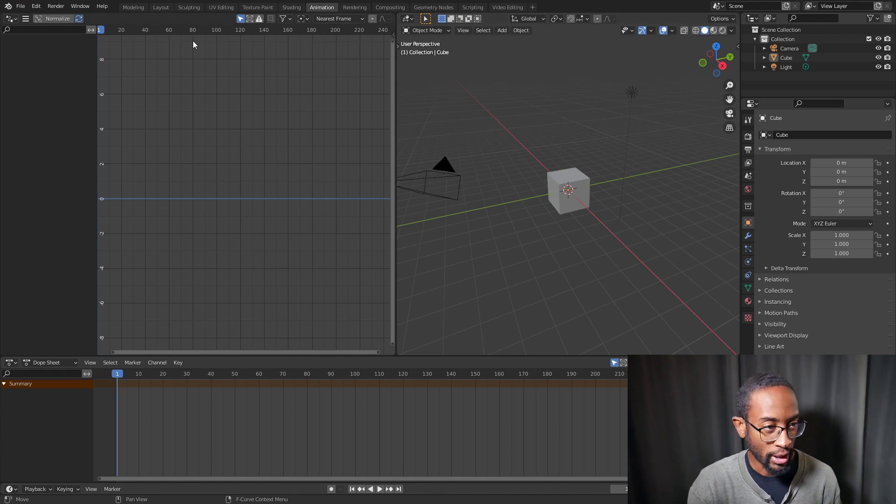
Step: In Layout, join the Drivers area into the 3D viewport so it fills one area
click(160, 7)
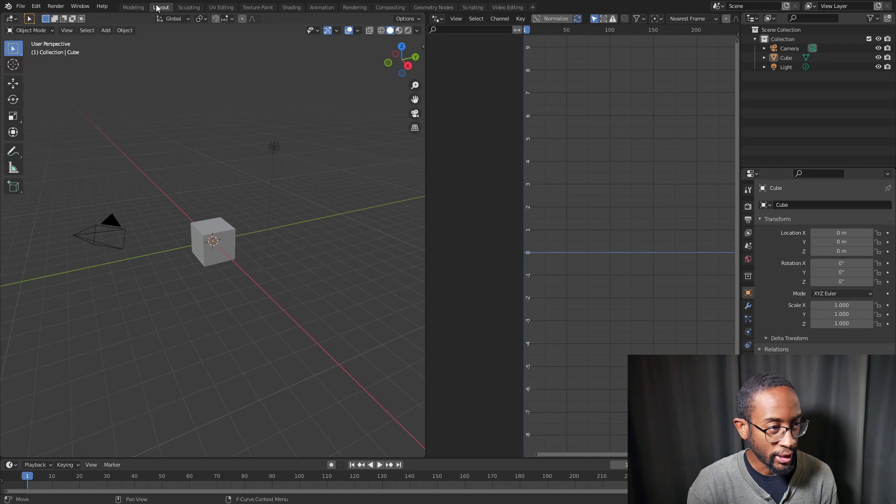
right_click(427, 192)
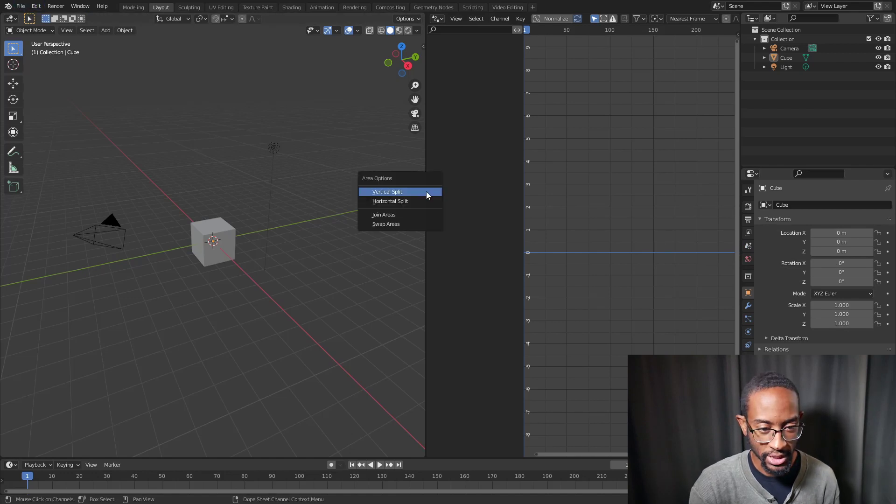
click(419, 215)
click(656, 209)
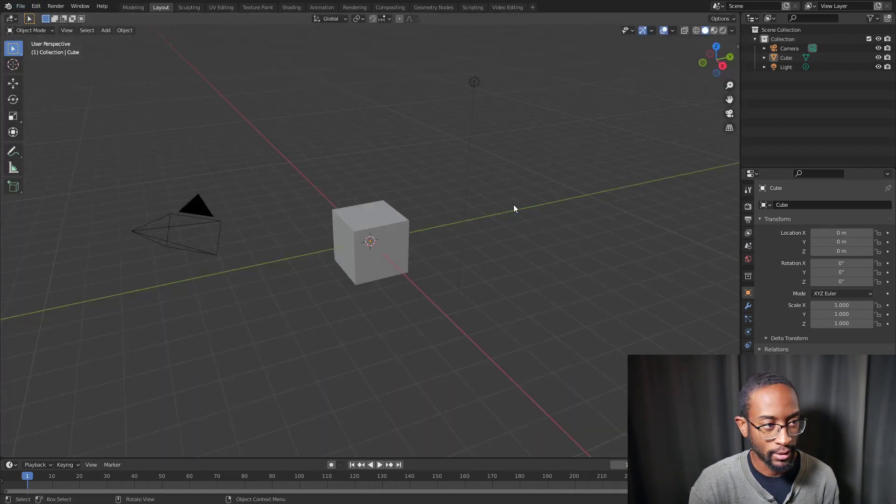
Step: Save this setup as the startup file, then start a new General file without saving
click(21, 9)
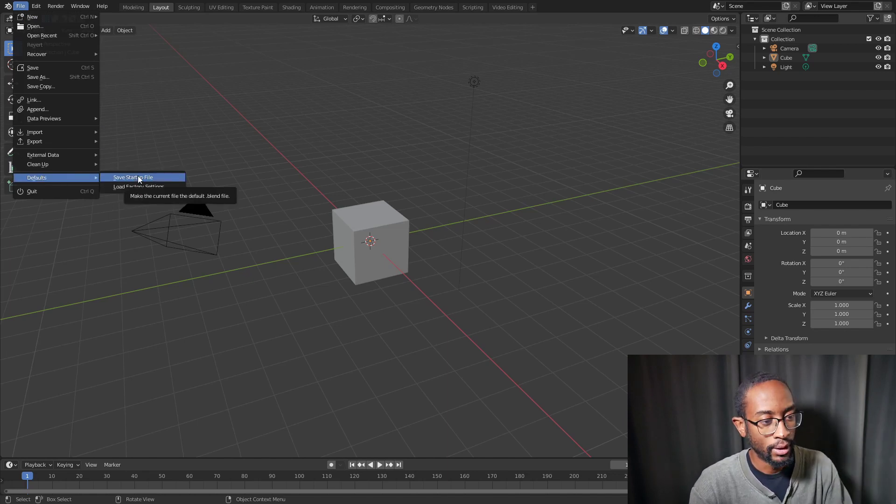
click(138, 177)
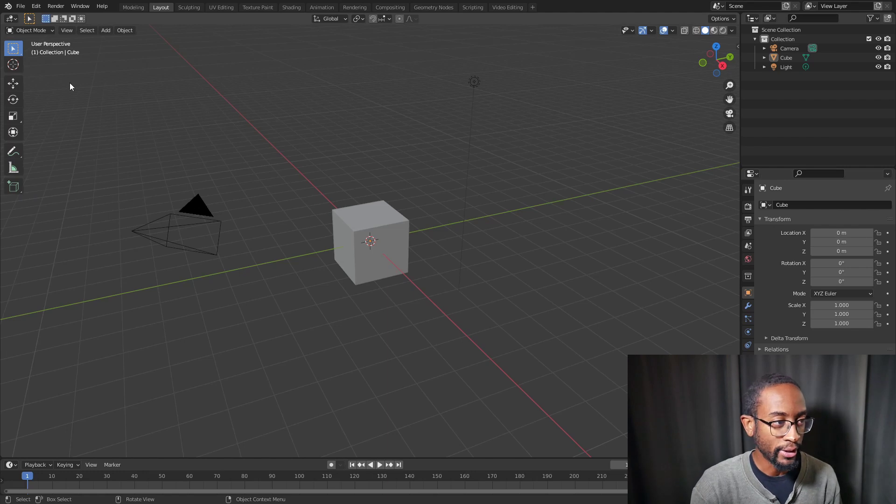
click(21, 7)
mouse_move(25, 18)
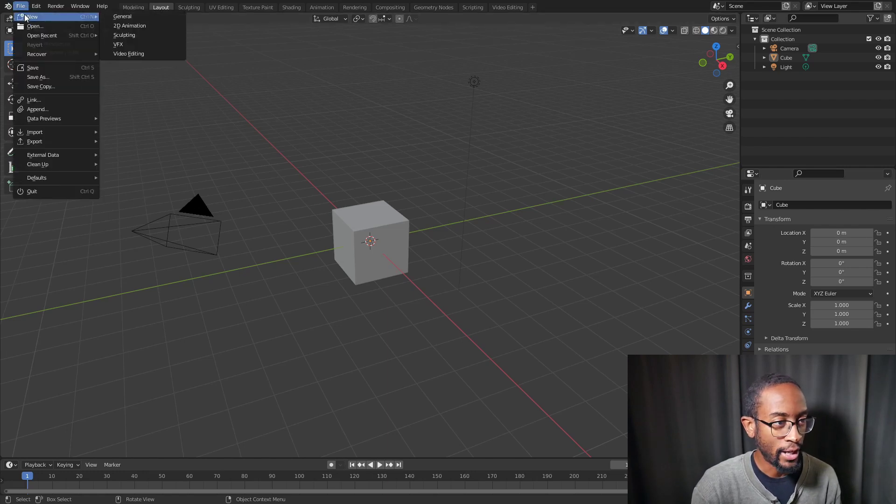
click(166, 18)
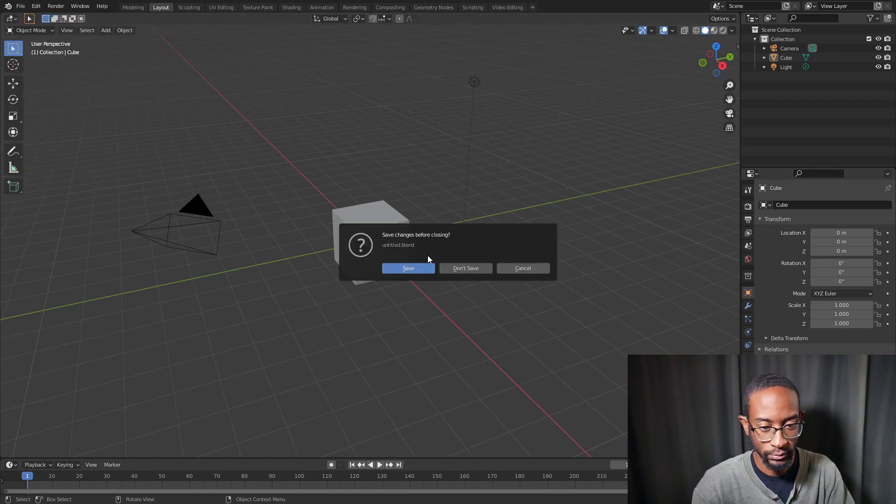
click(458, 270)
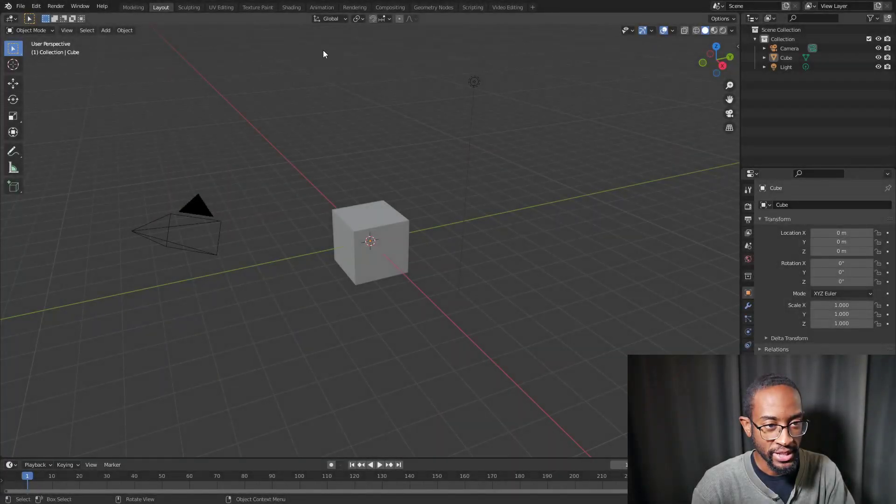
Step: Open the new file's Animation workspace to check the Drivers editor beside the 3D viewport
click(327, 8)
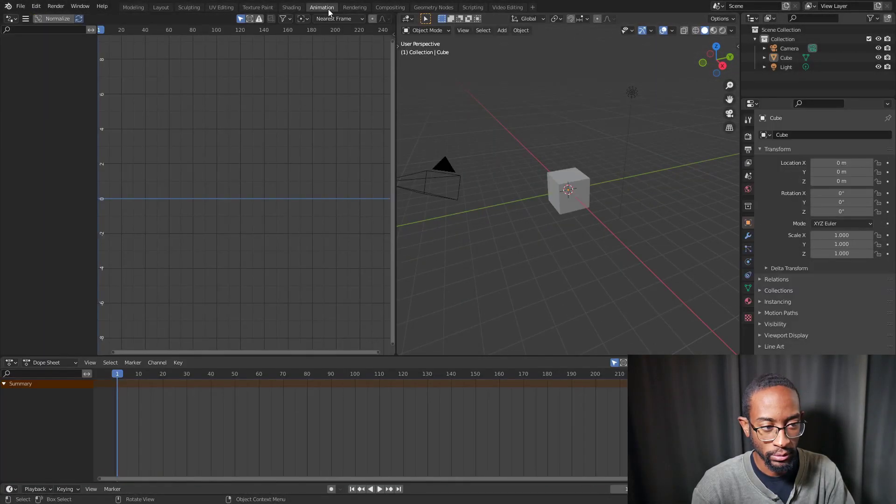